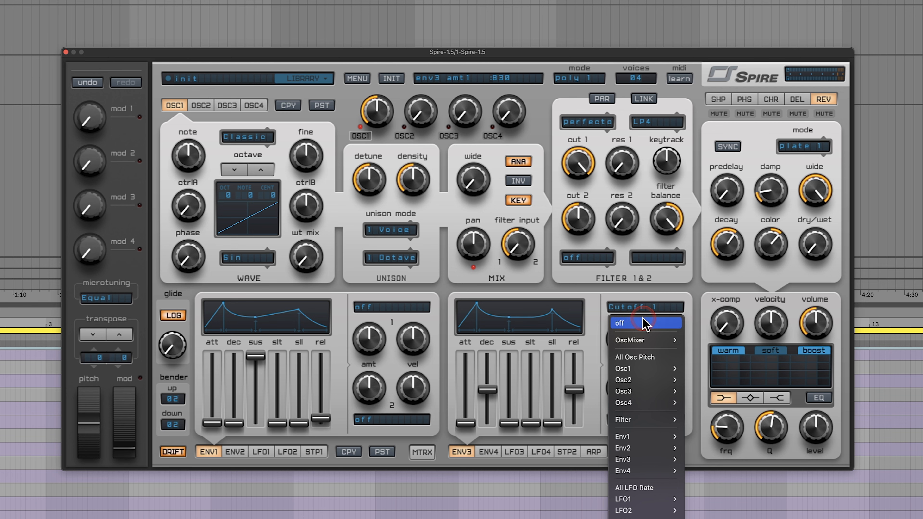
# - Clear envelope 3's first modulation target and set oscillator 1's wave type to Noise
pyautogui.click(260, 214)
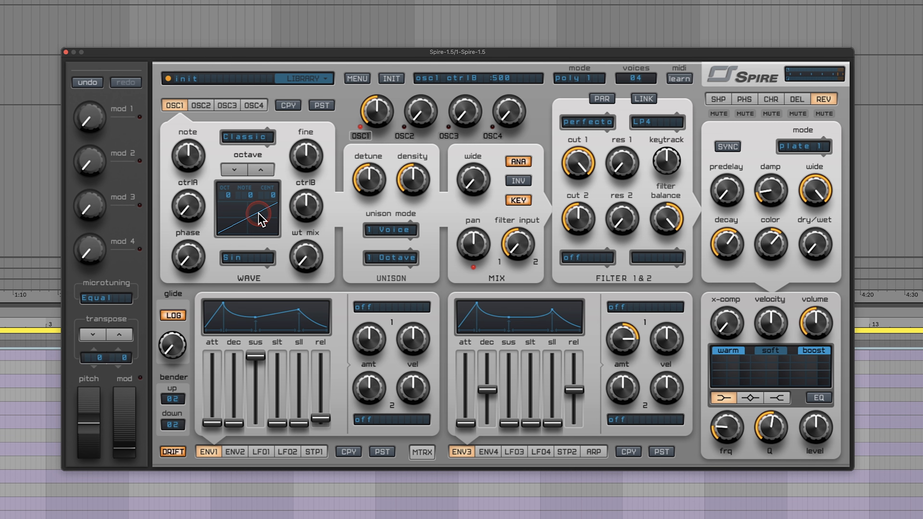
pyautogui.click(242, 141)
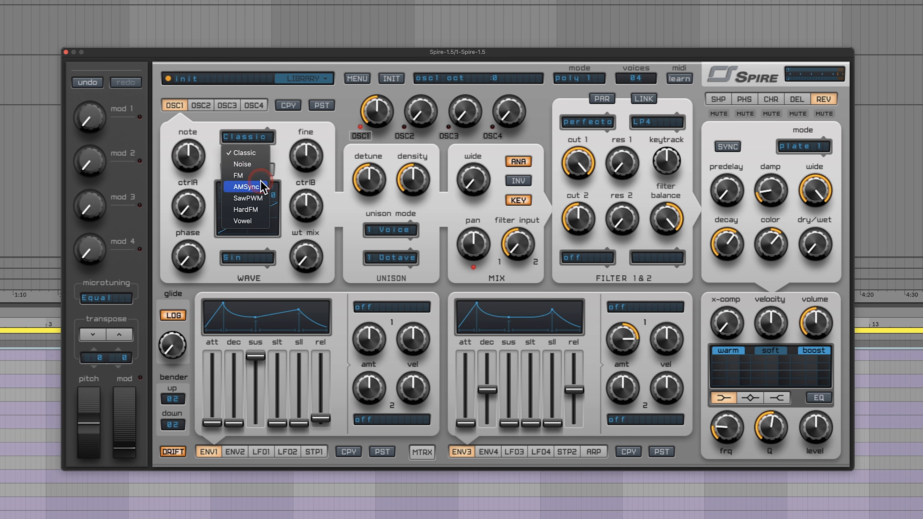
pyautogui.click(258, 165)
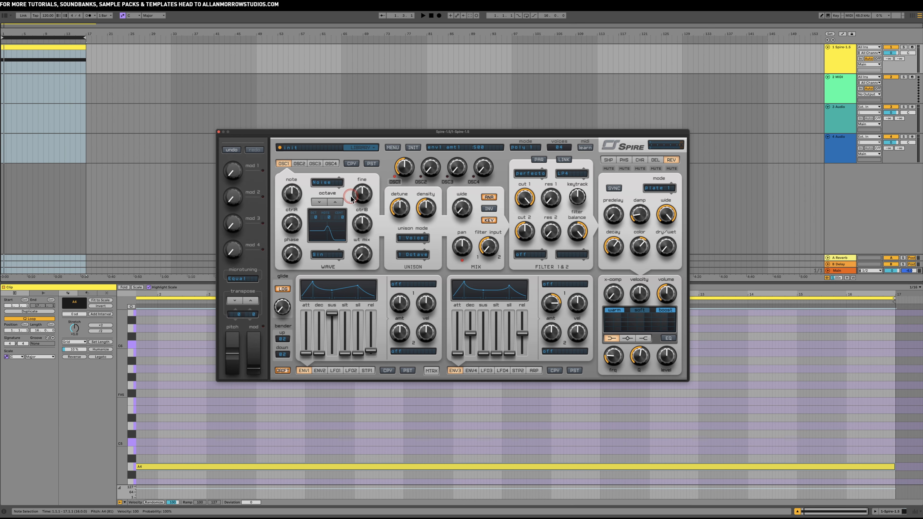
# - Start playback and switch on the arpeggiator
pyautogui.press('space')
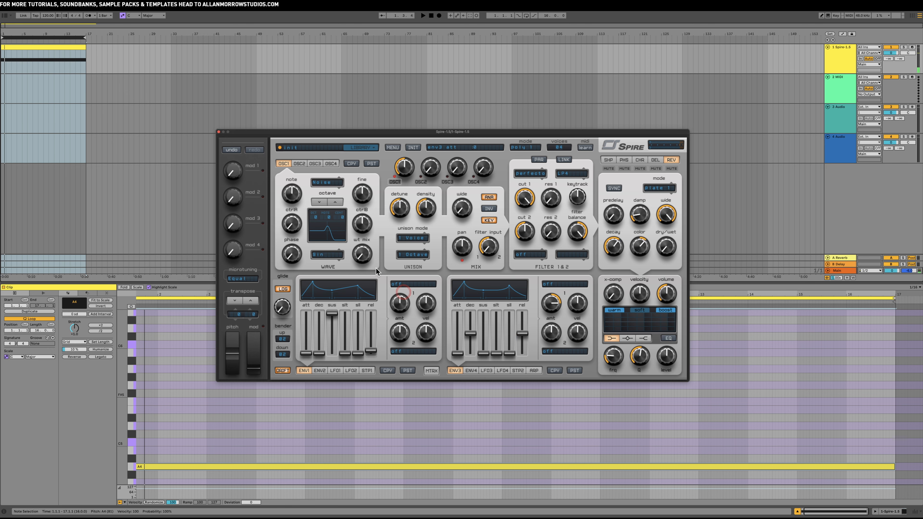
pyautogui.click(534, 371)
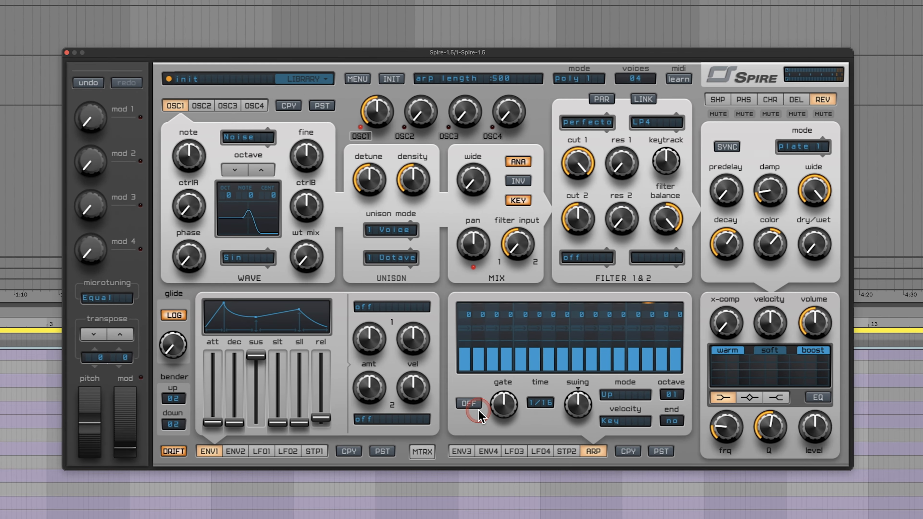
pyautogui.click(476, 408)
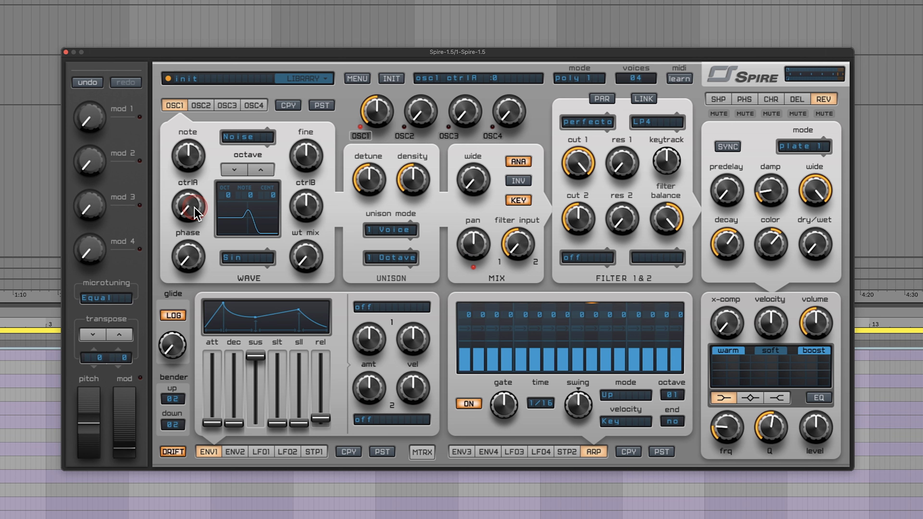
# - Raise oscillator 1's ctrlA to maximum and its octave to +1
pyautogui.moveTo(197, 213); pyautogui.dragTo(214, 100)
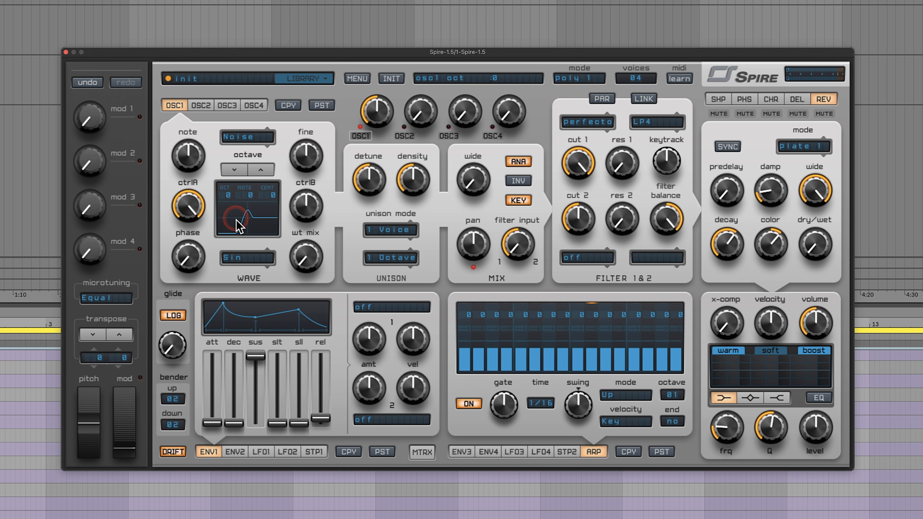
pyautogui.click(260, 174)
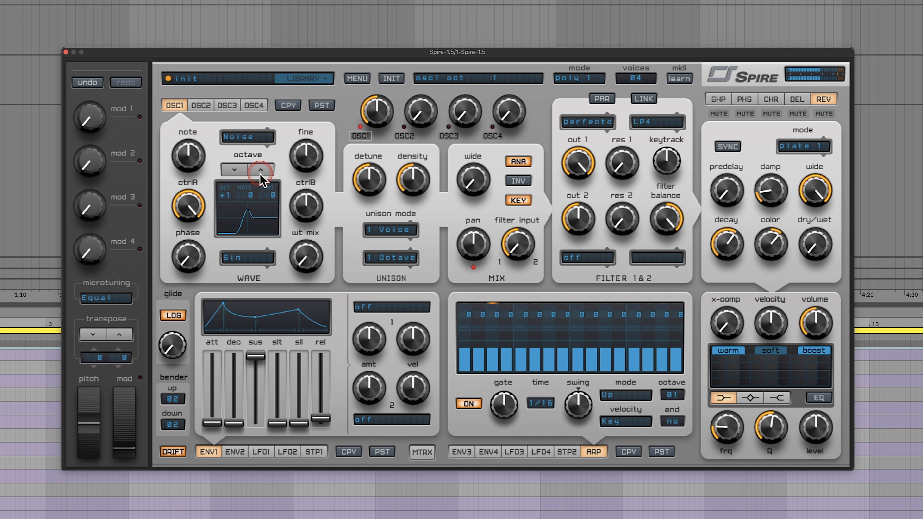
# - Lower envelope 1's sustain to zero and raise its decay to just under half for a short, plucky shape
pyautogui.click(253, 357)
pyautogui.click(235, 424)
pyautogui.moveTo(235, 426); pyautogui.dragTo(210, 441)
pyautogui.click(321, 420)
pyautogui.click(341, 448)
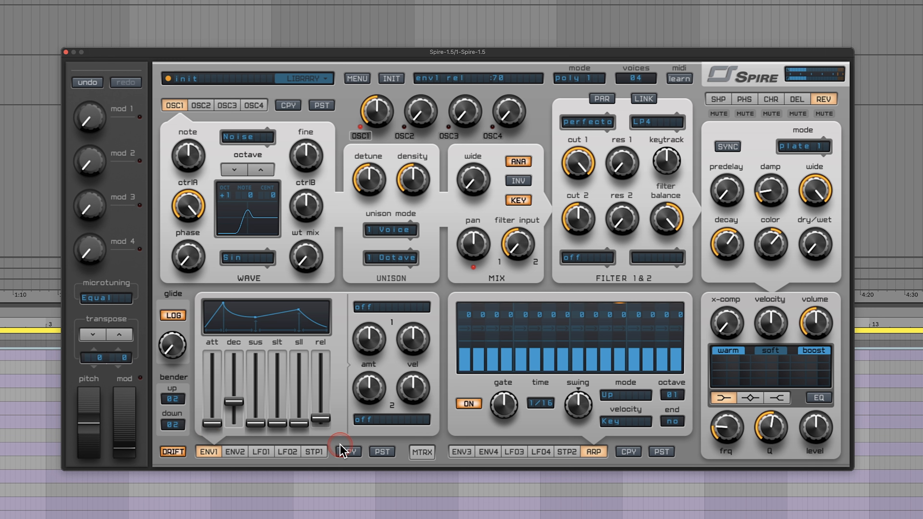
pyautogui.moveTo(240, 401); pyautogui.dragTo(238, 398)
# - Try the Exp2 and Pow decay curves on envelope 1 and toggle playback
pyautogui.click(245, 318)
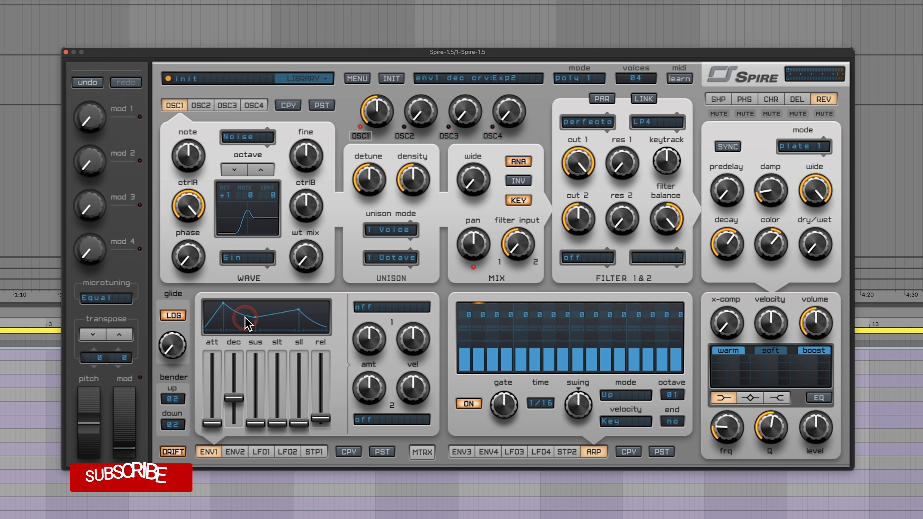
pyautogui.click(246, 318)
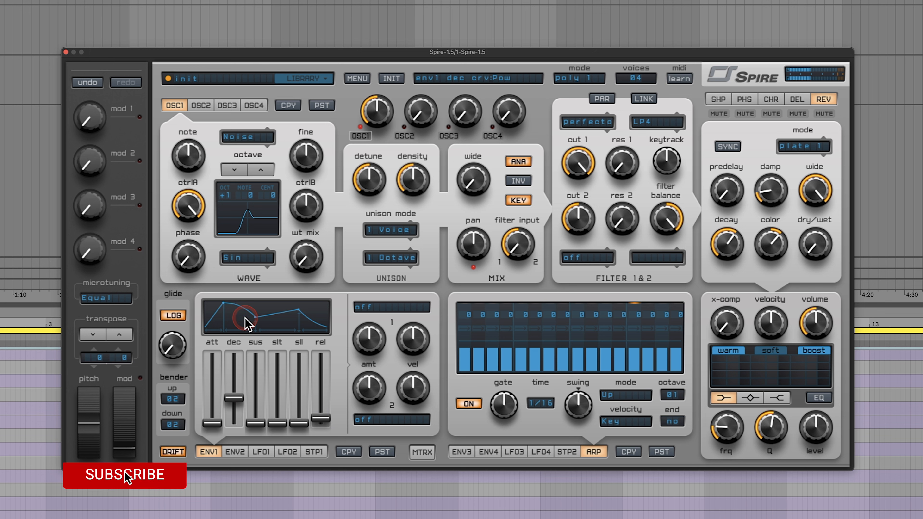
pyautogui.press('space')
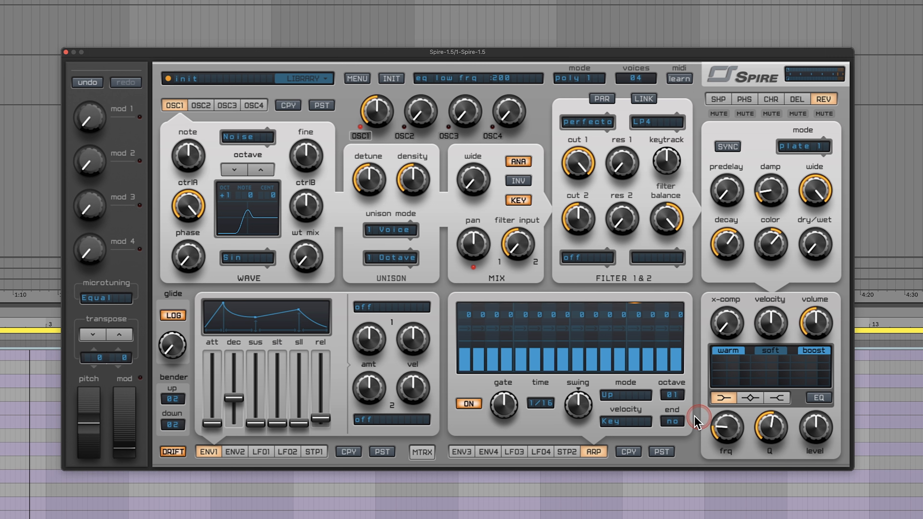
# - Set the arpeggiator's end step to 08 and its velocity mode to Step
pyautogui.click(672, 421)
pyautogui.click(677, 516)
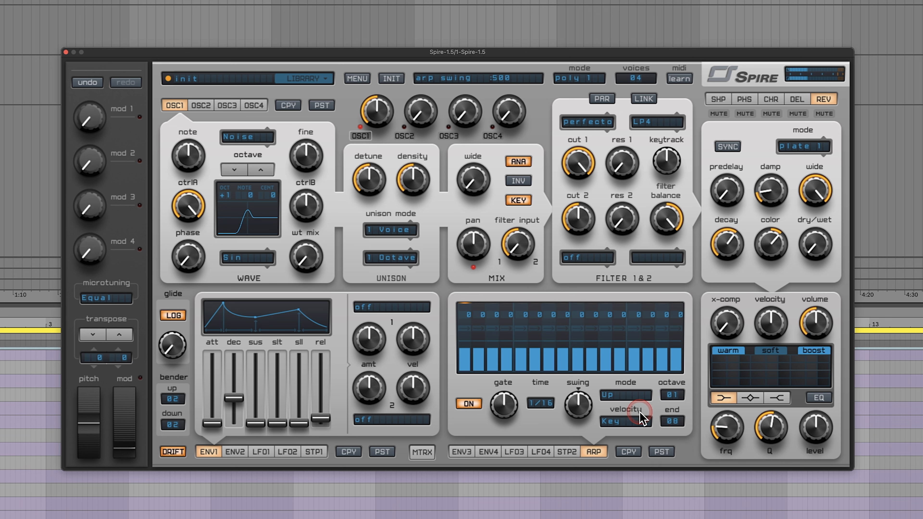
pyautogui.click(627, 423)
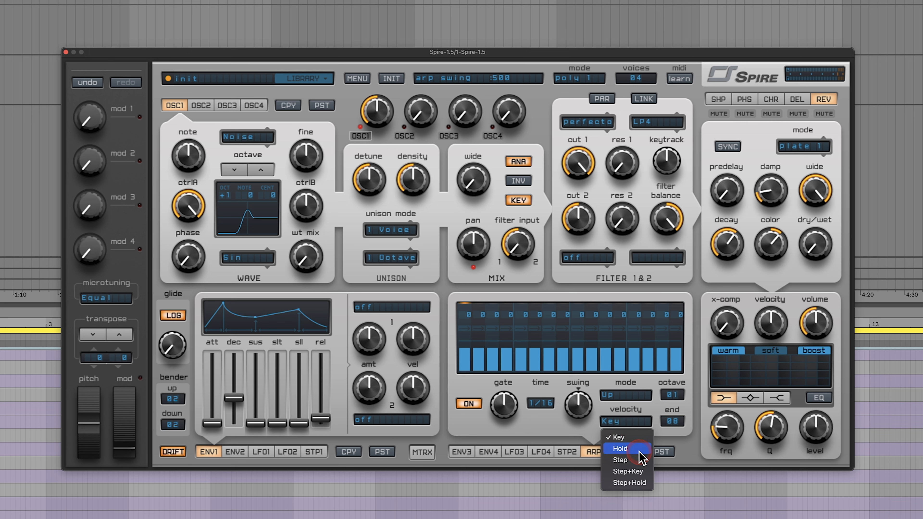
pyautogui.click(644, 460)
# - Lower the velocities of arpeggiator steps 1 and 3 and reduce step 6 to zero
pyautogui.moveTo(467, 355); pyautogui.dragTo(468, 401)
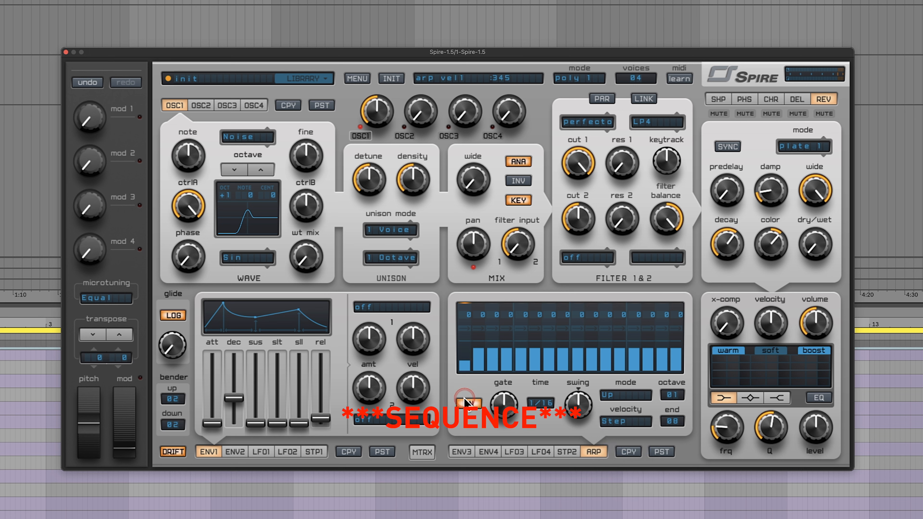
pyautogui.moveTo(494, 370); pyautogui.dragTo(493, 404)
pyautogui.moveTo(541, 351); pyautogui.dragTo(526, 498)
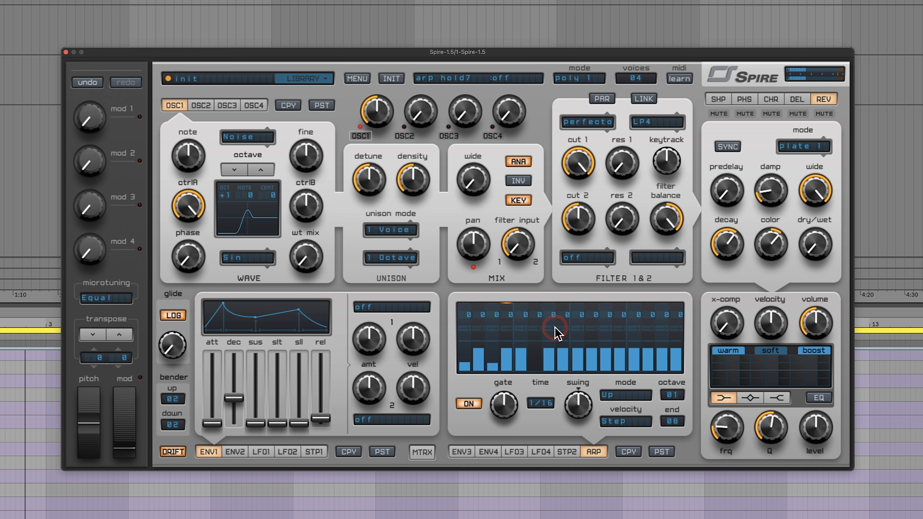
# - Enable hold on arpeggiator steps 4 and 7, clearing the trial hold on step 8
pyautogui.click(559, 342)
pyautogui.click(506, 328)
pyautogui.click(563, 329)
pyautogui.click(519, 359)
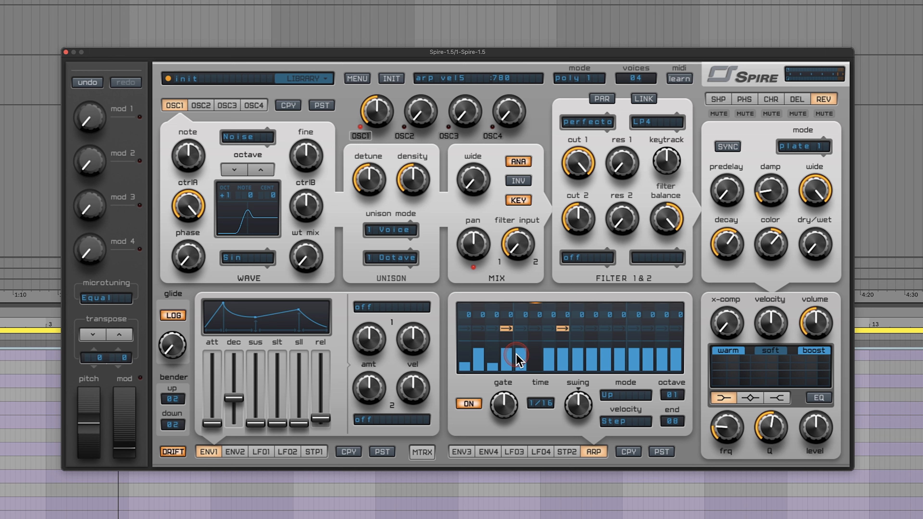
pyautogui.click(724, 340)
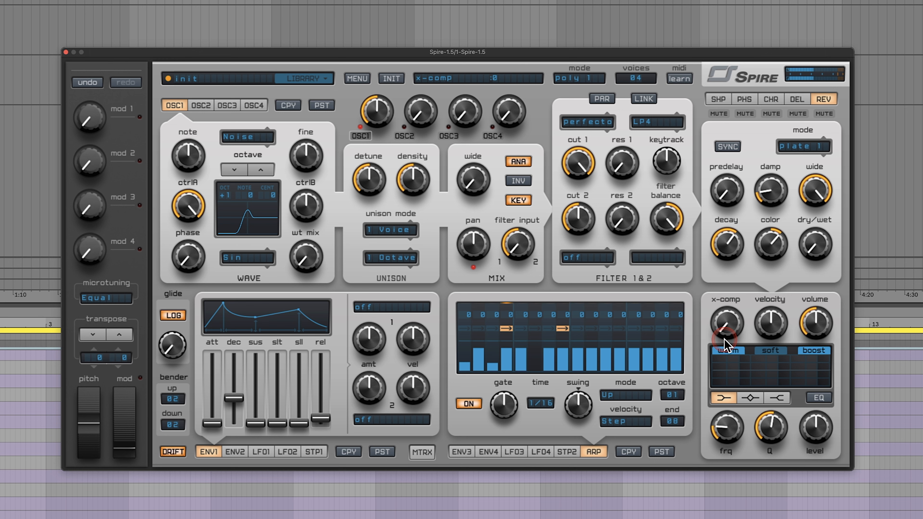
pyautogui.click(553, 329)
pyautogui.click(561, 329)
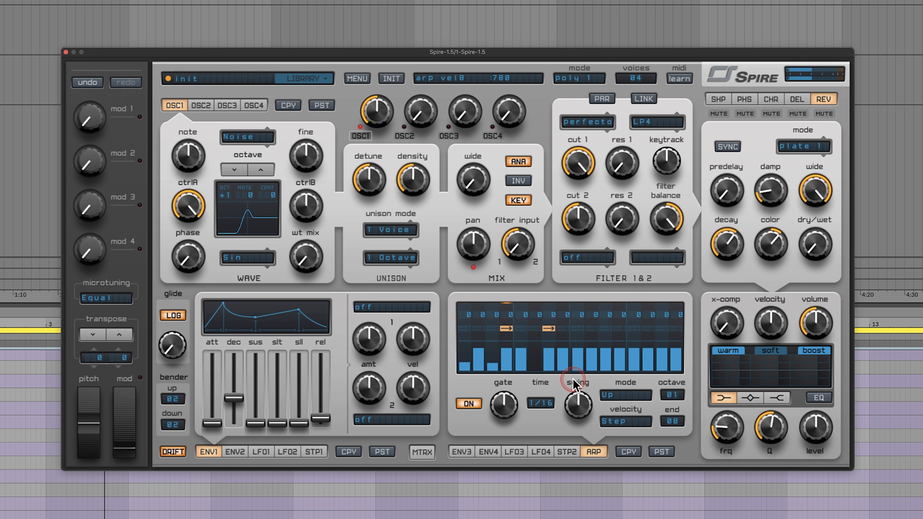
# - Shorten the arpeggiator gate to 343 and raise oscillator 1's octave to +2
pyautogui.click(506, 406)
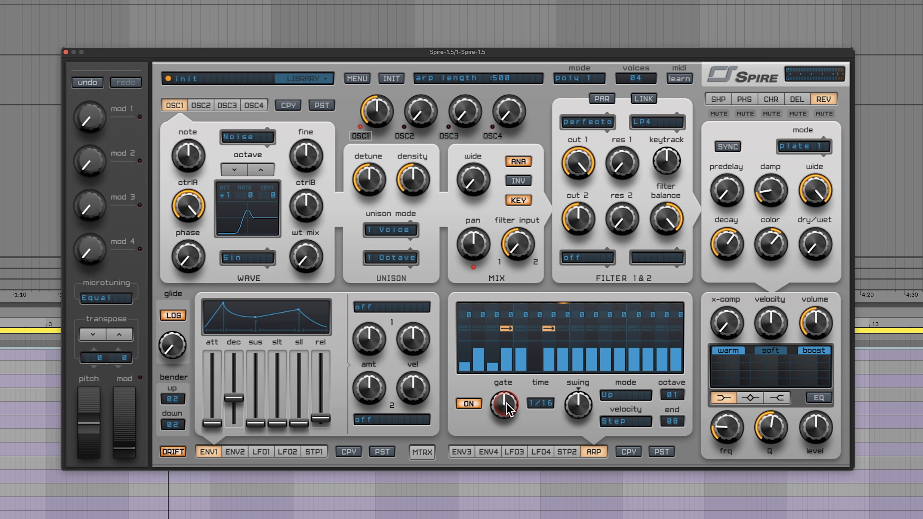
pyautogui.moveTo(504, 410); pyautogui.dragTo(504, 411)
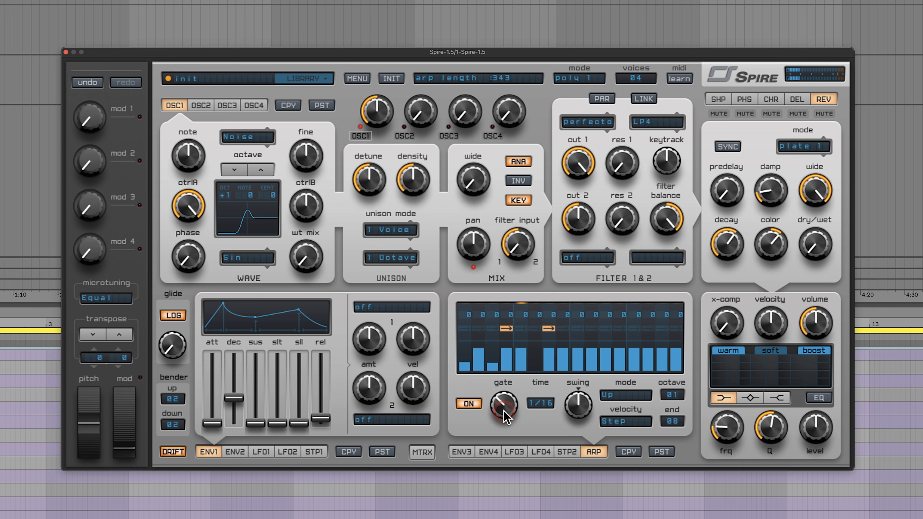
pyautogui.click(265, 173)
pyautogui.click(476, 351)
pyautogui.click(579, 356)
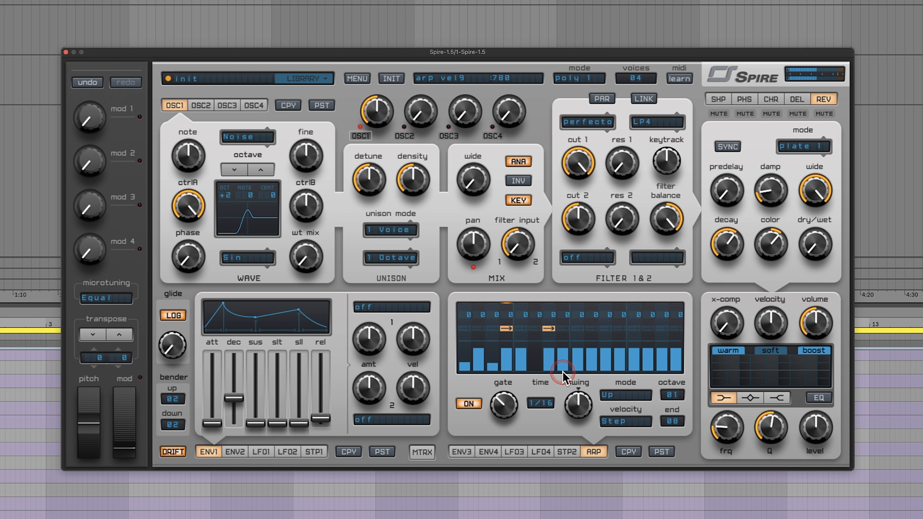
# - Raise the delay effect's dry/wet mix slightly and set its right delay time to 3/16
pyautogui.click(797, 99)
pyautogui.moveTo(815, 244); pyautogui.dragTo(818, 249)
pyautogui.click(820, 157)
pyautogui.moveTo(821, 157)
pyautogui.mouseDown()
pyautogui.moveTo(824, 123)
pyautogui.moveTo(818, 154)
pyautogui.mouseUp()
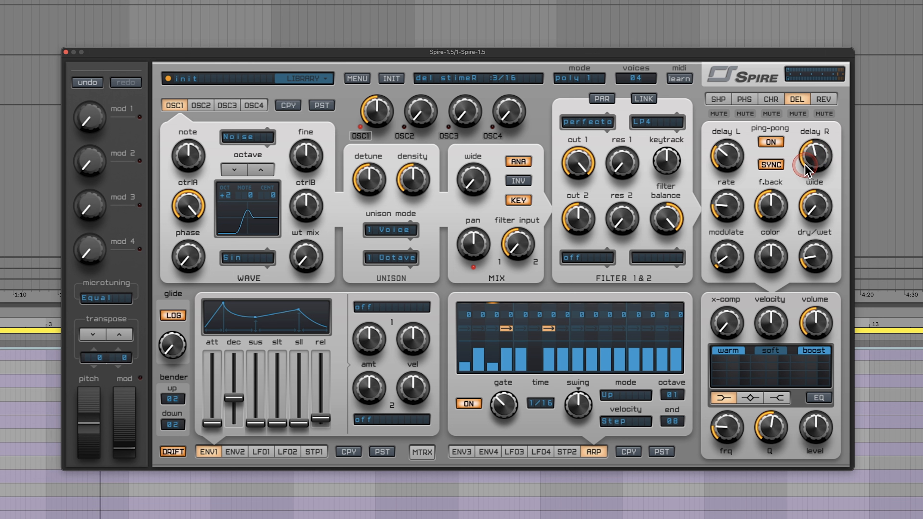
# - Raise the reverb's dry/wet mix slightly and shorten its decay
pyautogui.click(824, 99)
pyautogui.moveTo(813, 235); pyautogui.dragTo(814, 231)
pyautogui.moveTo(726, 243); pyautogui.dragTo(721, 282)
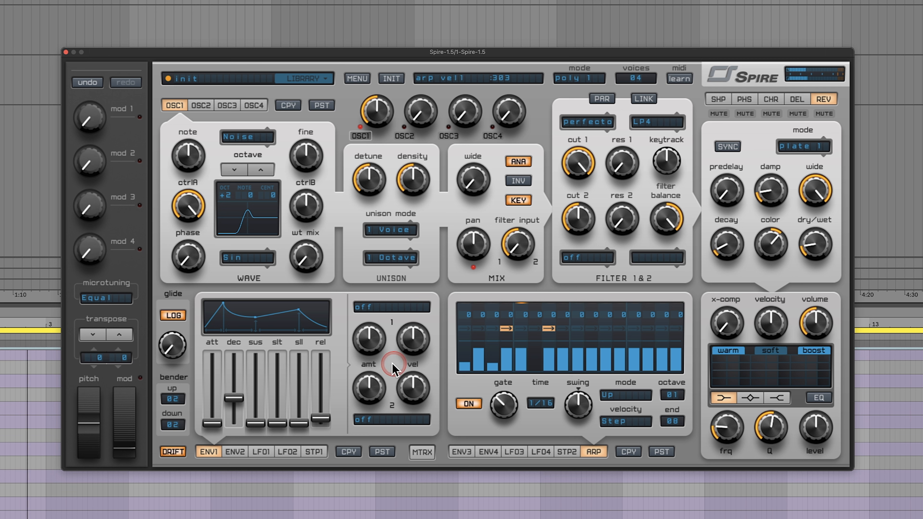
# - Compare oscillator 1 octave settings down to +1 and settle on +3
pyautogui.click(261, 169)
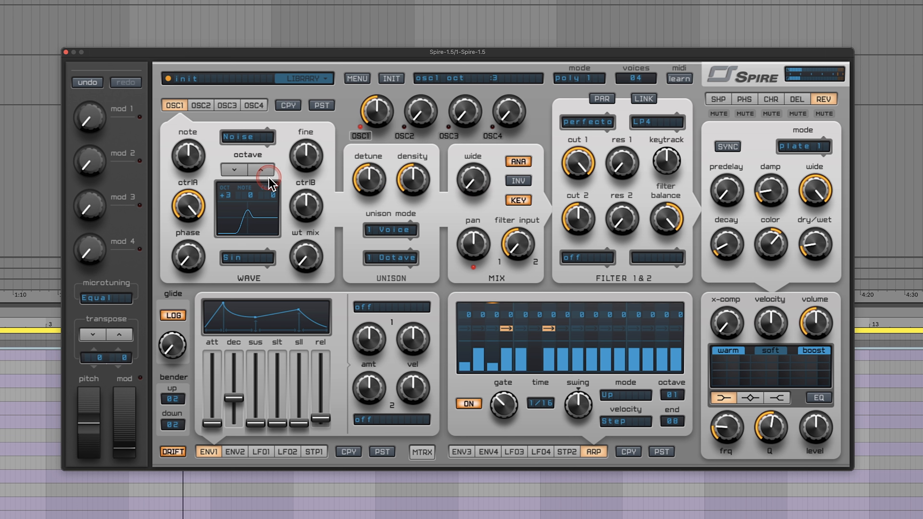
pyautogui.click(238, 171)
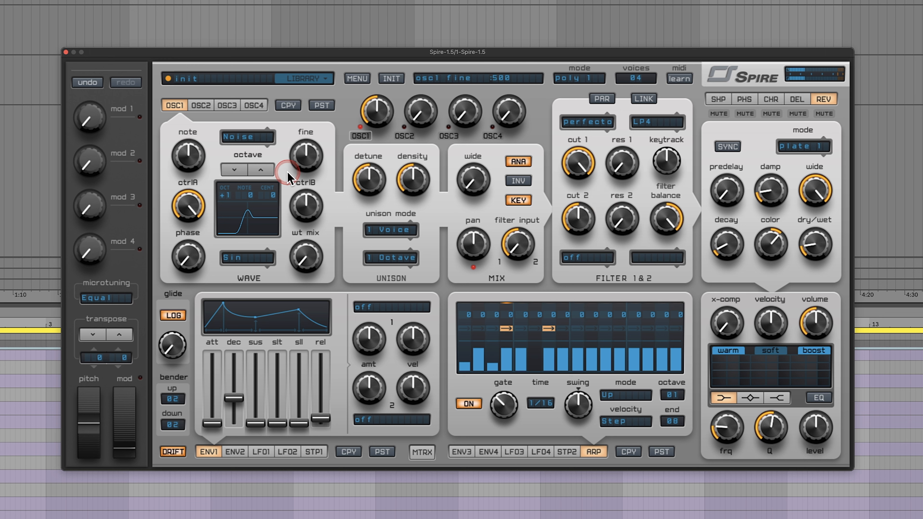
pyautogui.click(270, 173)
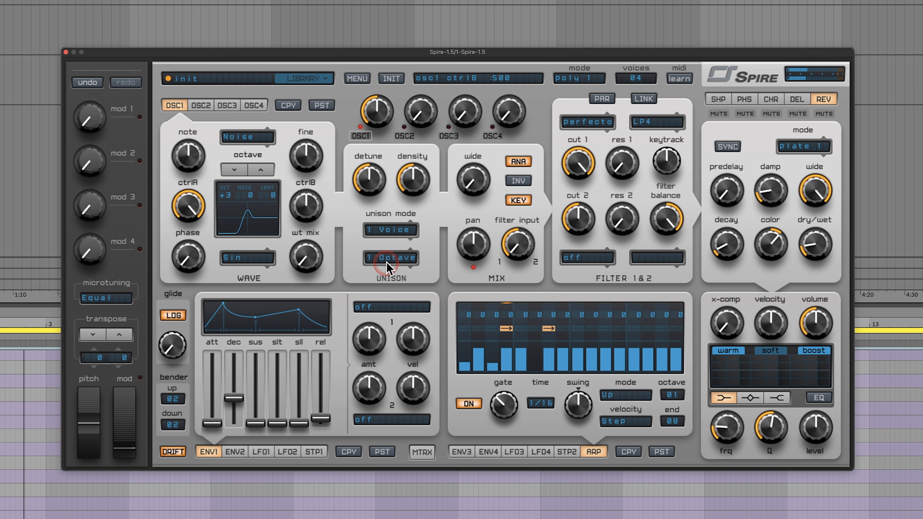
pyautogui.click(368, 261)
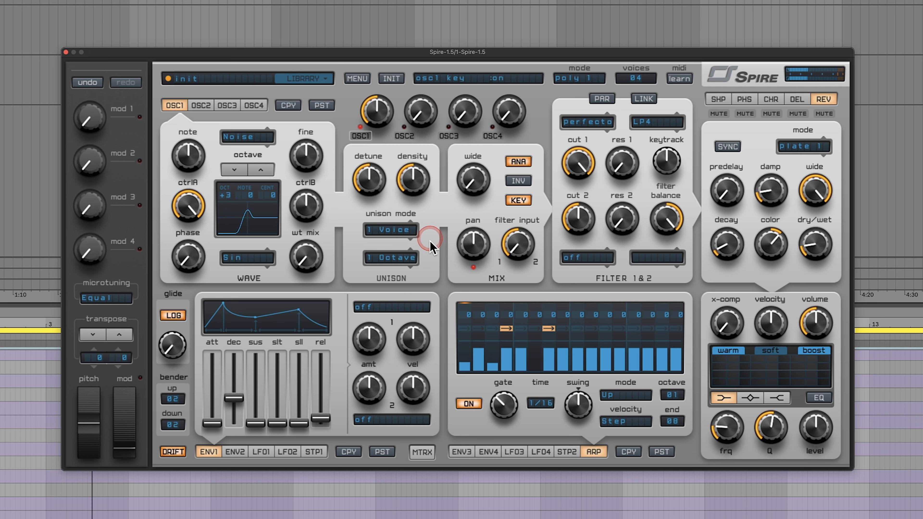
# - Enable hold on arpeggiator step 1 and set the gate to 486
pyautogui.click(472, 330)
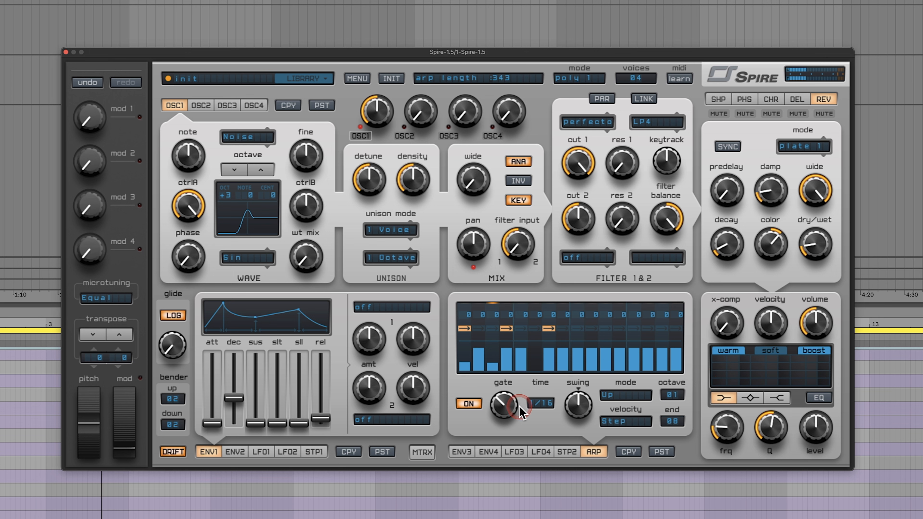
pyautogui.moveTo(521, 388); pyautogui.dragTo(510, 435)
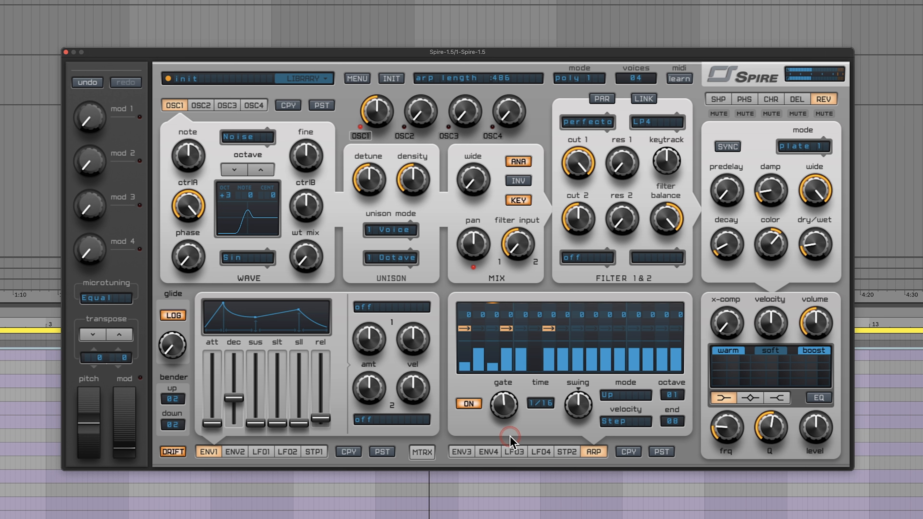
# - Set the arpeggiator swing to 591 and toggle playback
pyautogui.moveTo(594, 416); pyautogui.dragTo(588, 409)
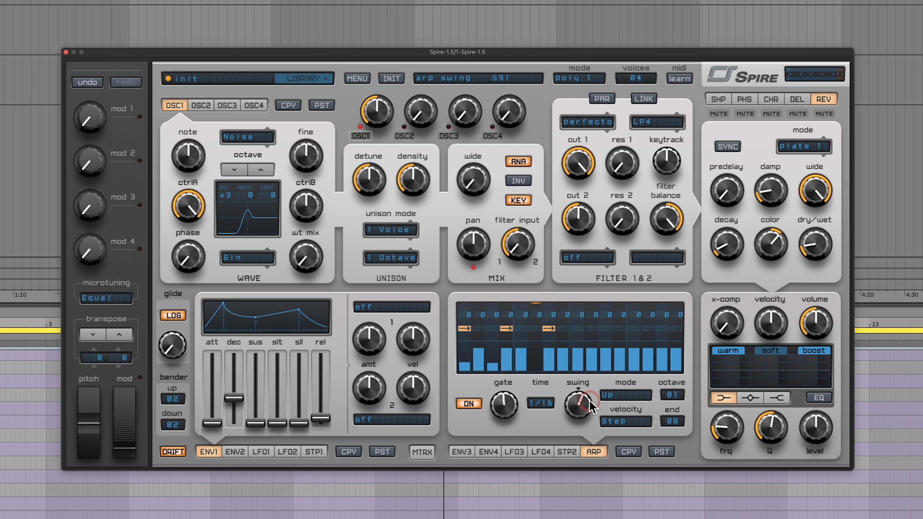
pyautogui.press('space')
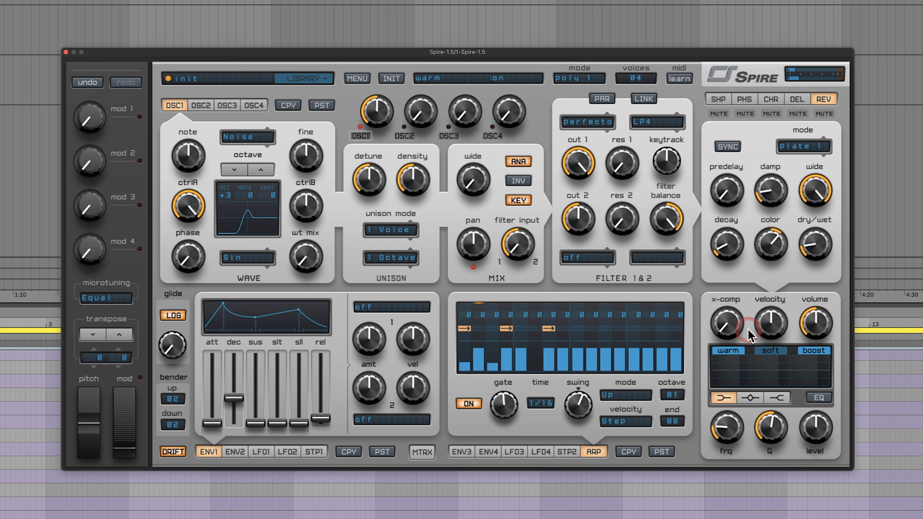